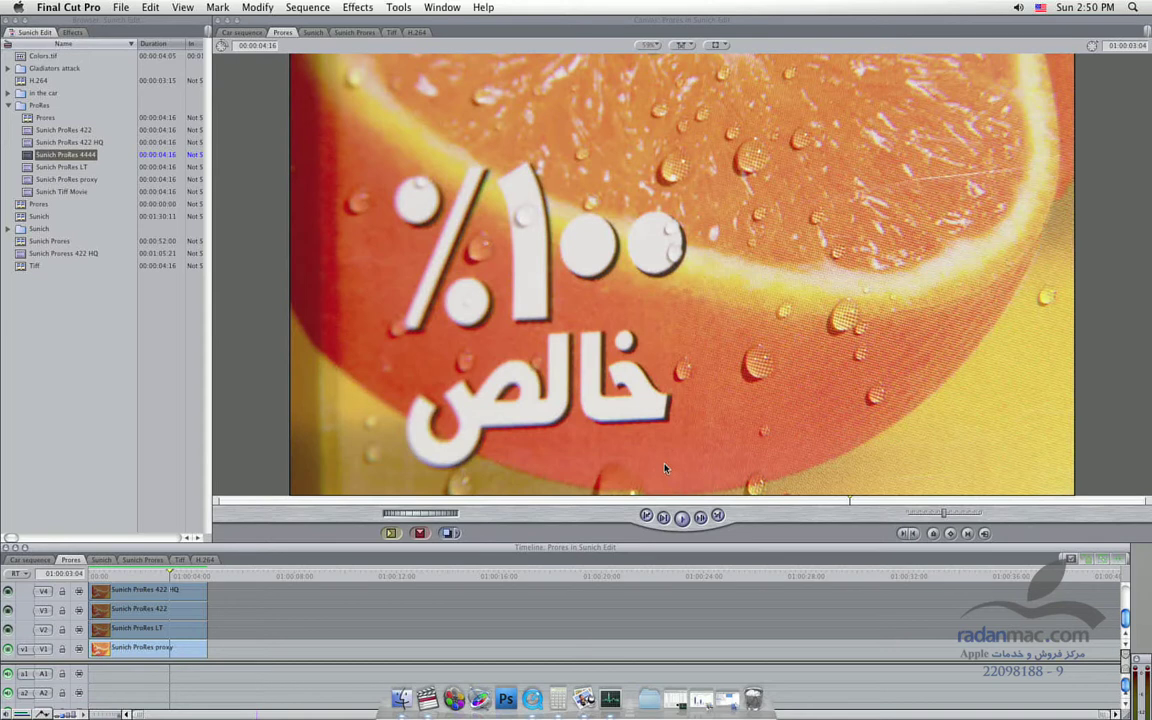
# Turn on track V2 (ProRes LT), then toggle track V3 (ProRes 422) off and back on.
pyautogui.click(9, 630)
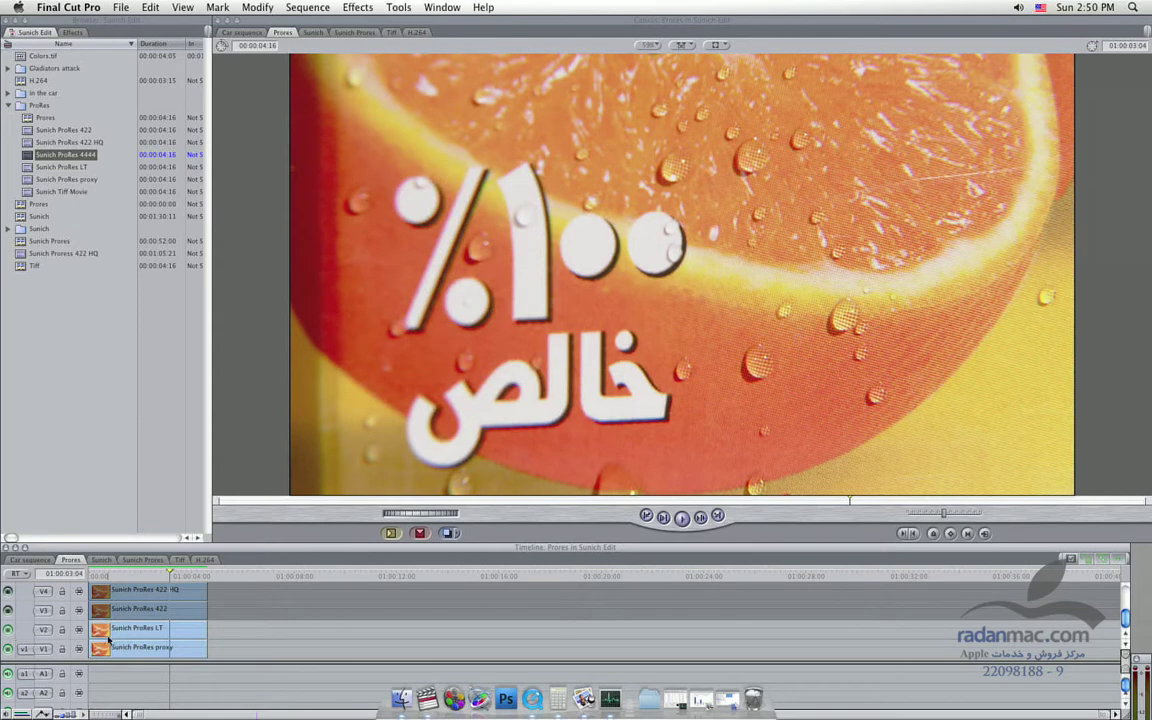
pyautogui.click(9, 612)
pyautogui.click(9, 612)
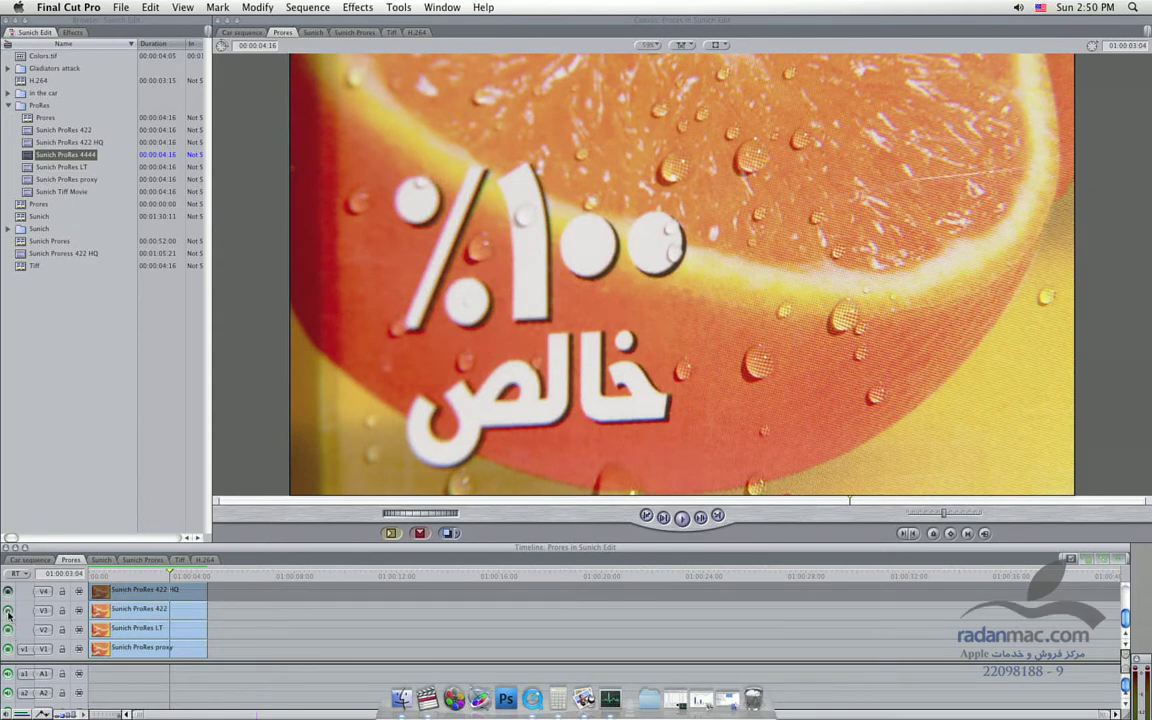
# Turn on the V5 Sunich ProRes 4444 and V6 Sunich Tiff Movie tracks.
pyautogui.scroll(1, 9, 614)
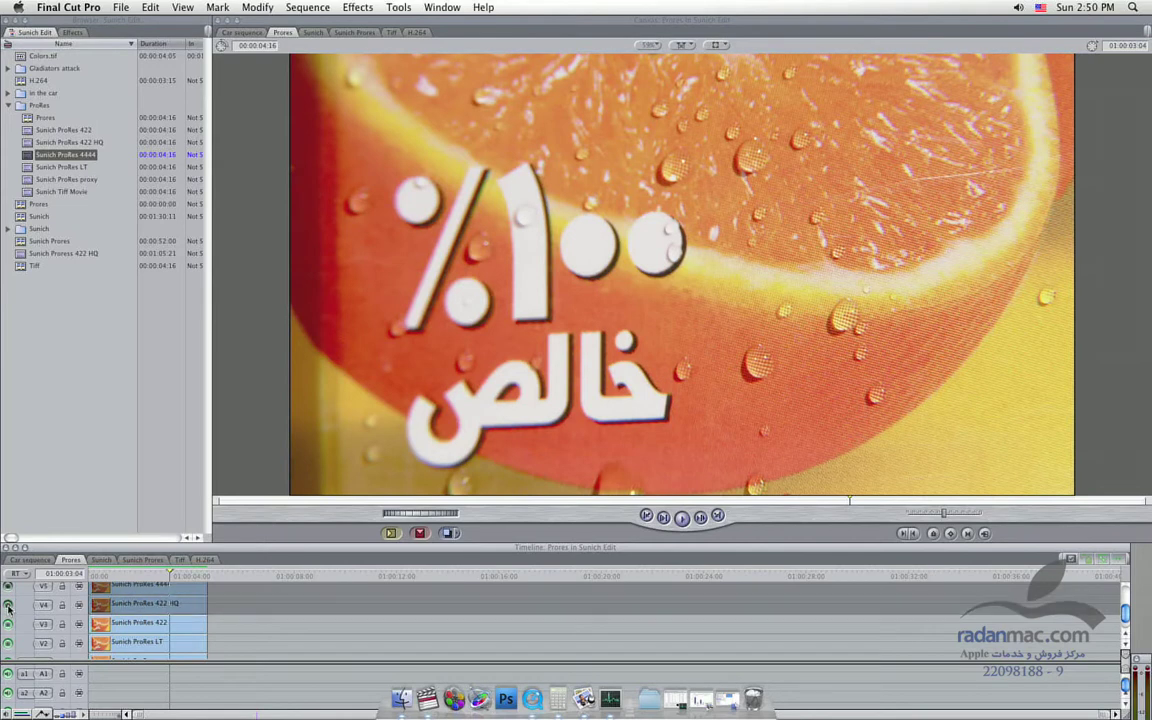
pyautogui.scroll(1, 9, 605)
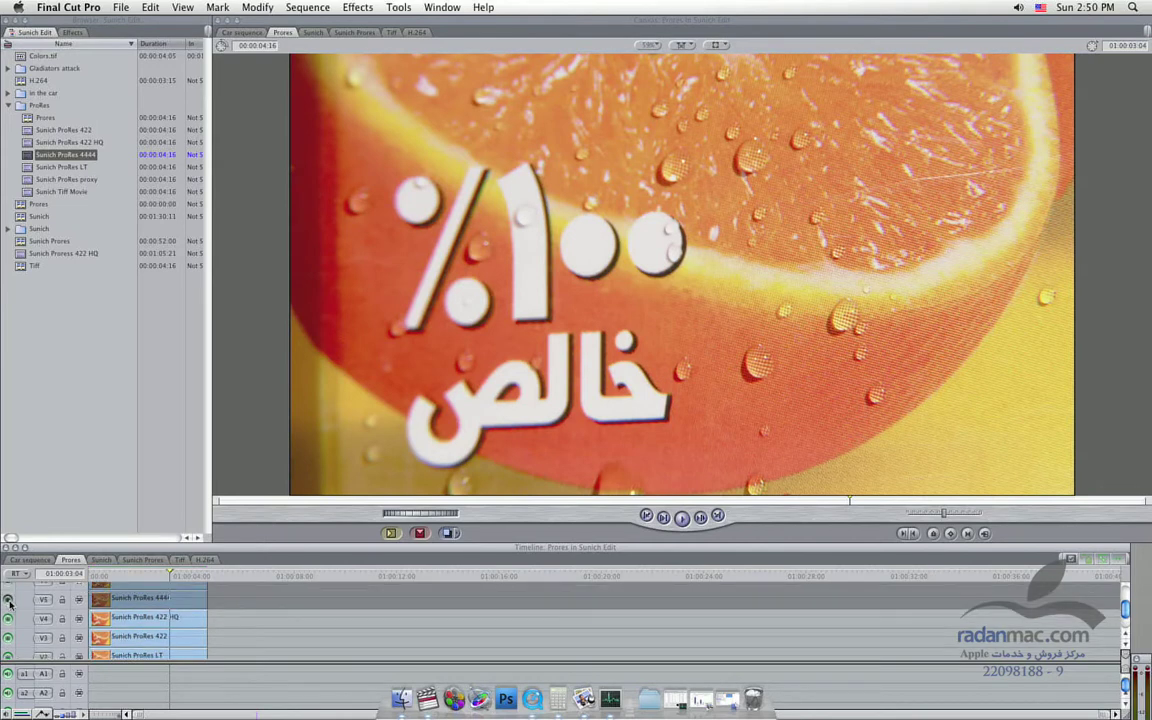
pyautogui.click(9, 600)
pyautogui.scroll(1, 9, 600)
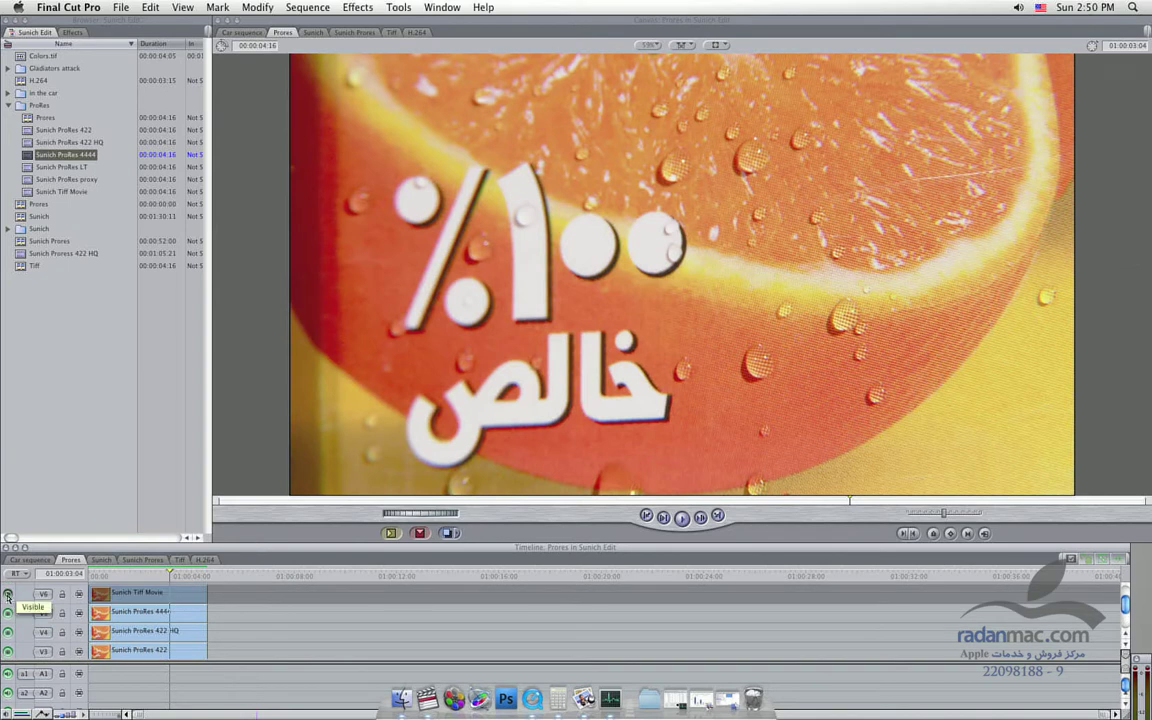
pyautogui.click(7, 595)
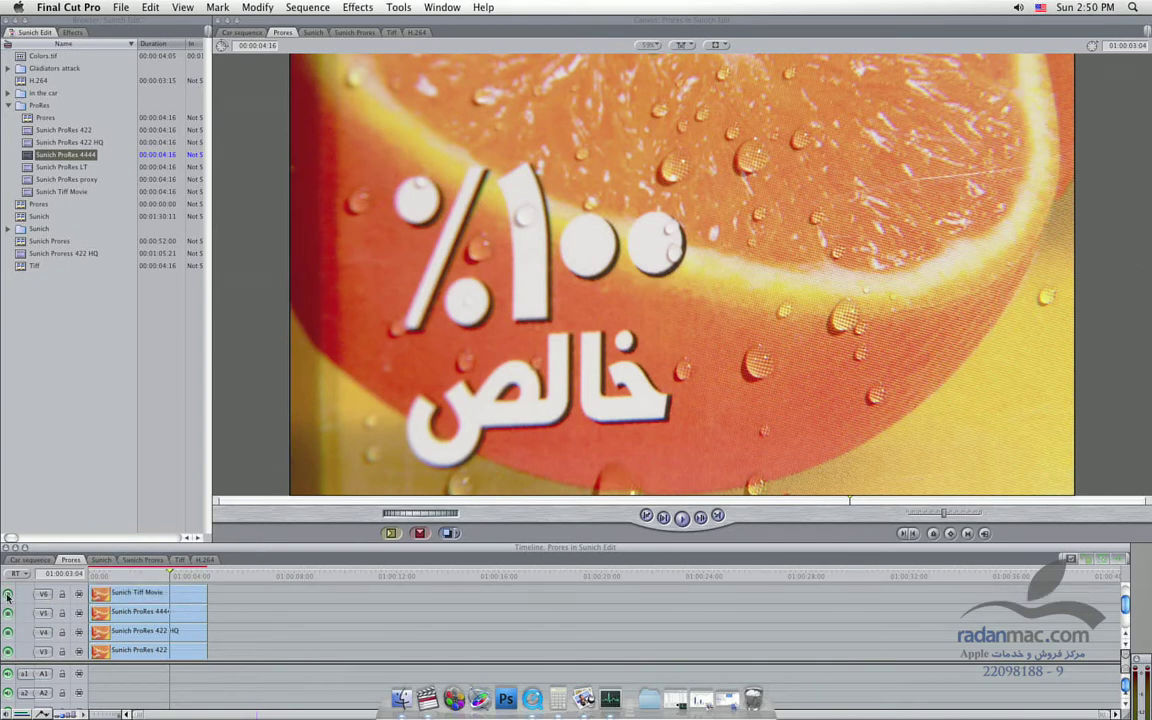
# Toggle the V2 ProRes LT track off and back on to compare versions in the viewer.
pyautogui.scroll(-1, 7, 597)
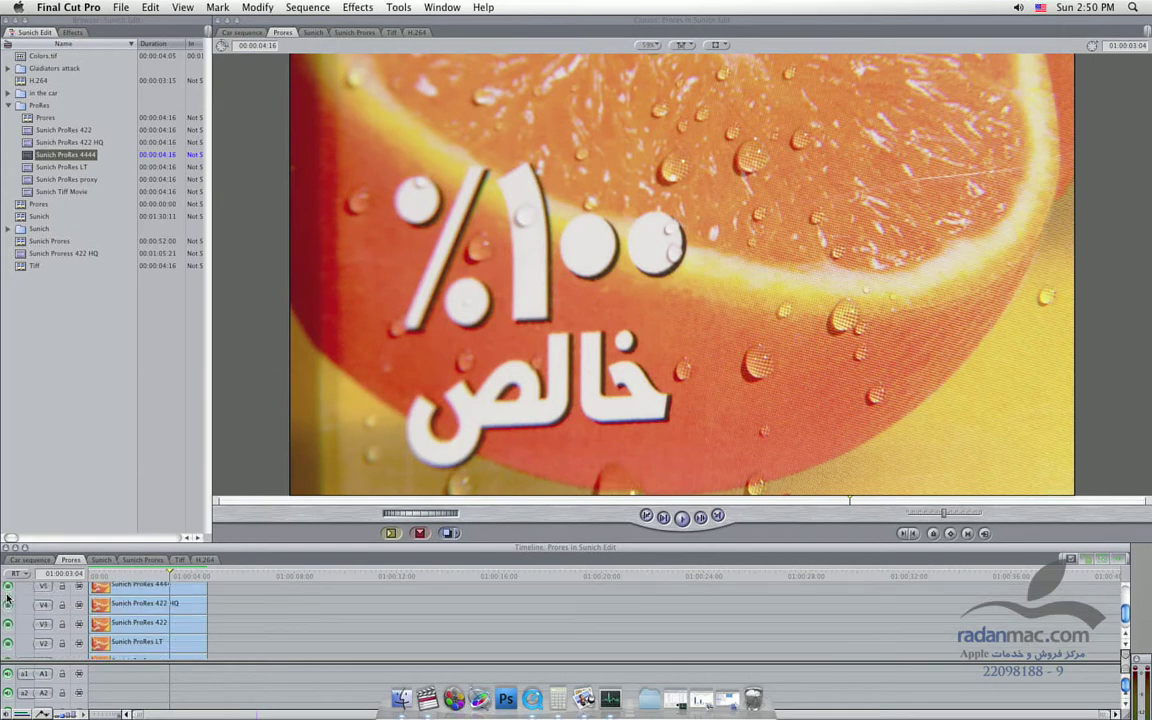
pyautogui.scroll(1, 7, 597)
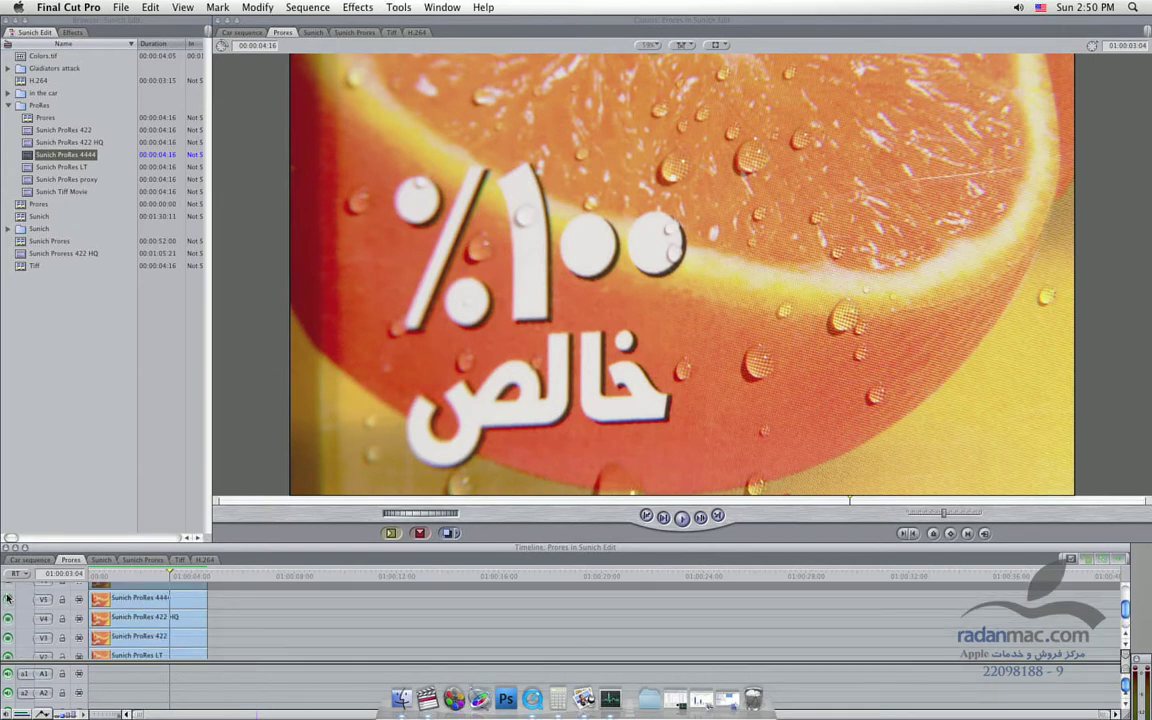
pyautogui.scroll(-1, 7, 617)
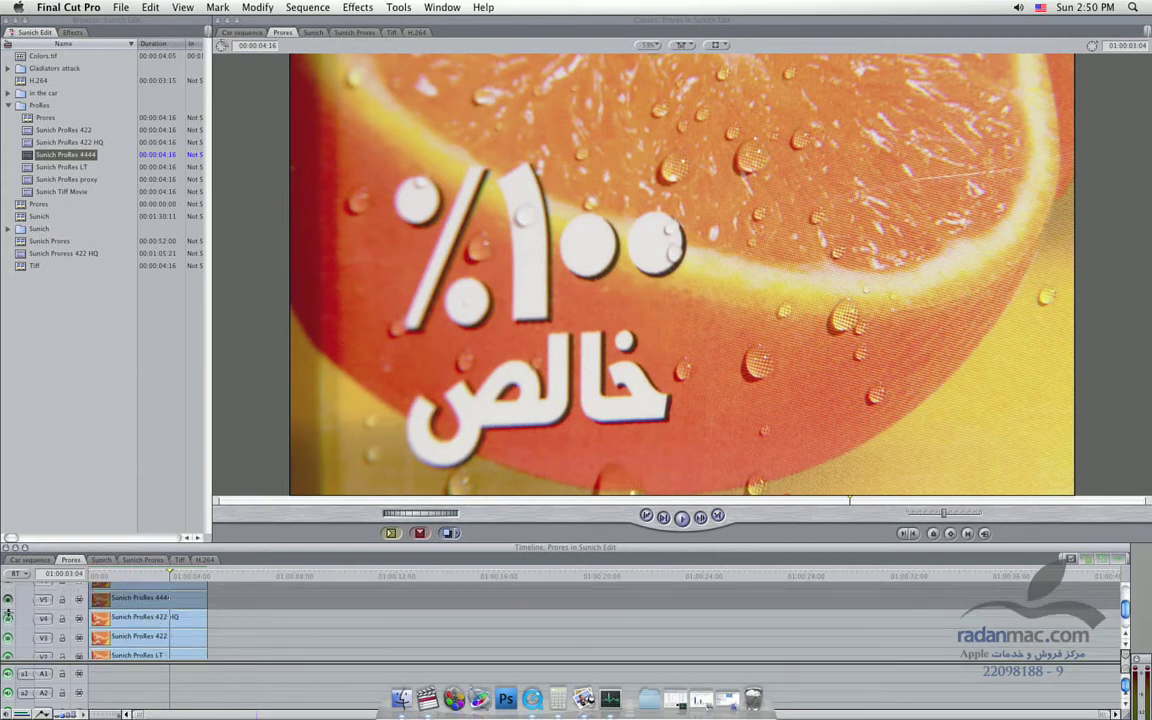
pyautogui.scroll(-1, 8, 616)
pyautogui.scroll(-1, 9, 620)
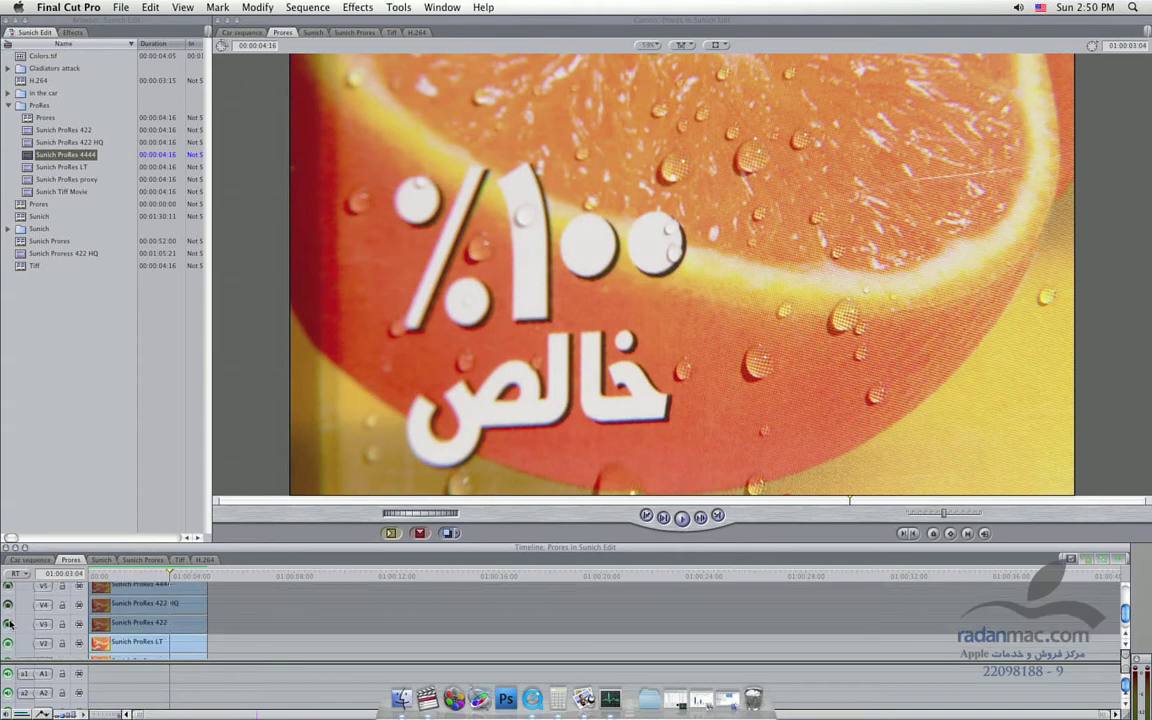
pyautogui.click(8, 628)
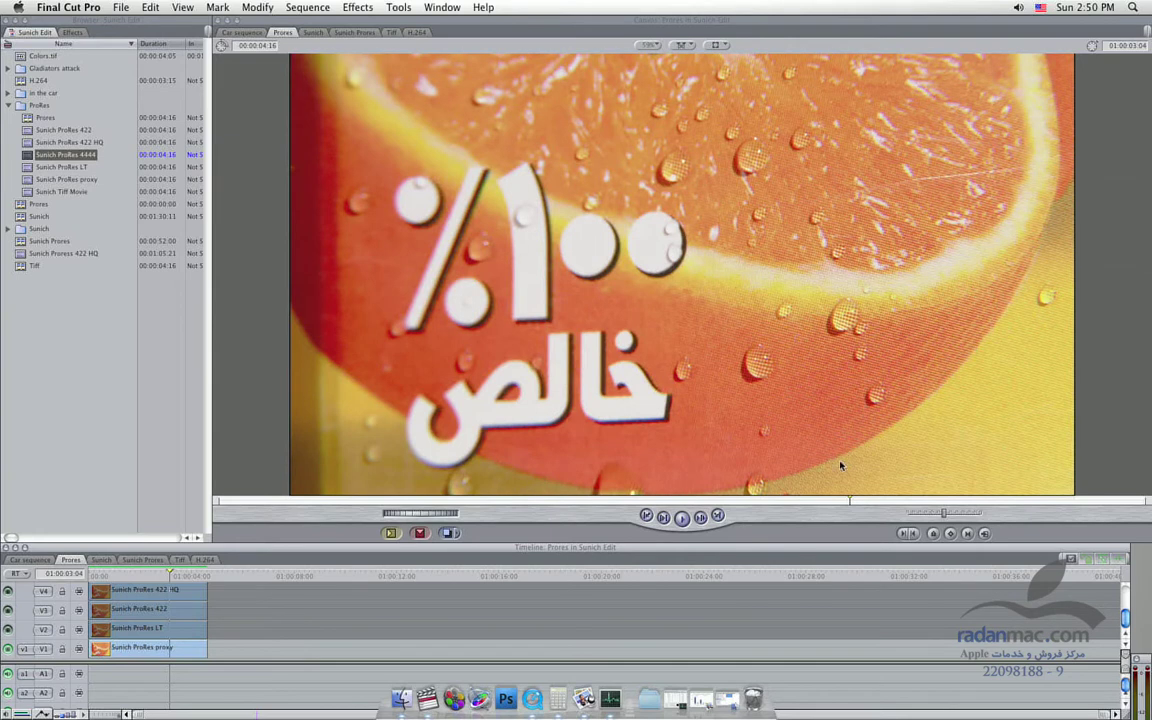
pyautogui.click(8, 629)
# In Finder, bring forward the Info windows for the proxy, LT, 422, 4444 and Tiff Movie clips.
pyautogui.click(404, 698)
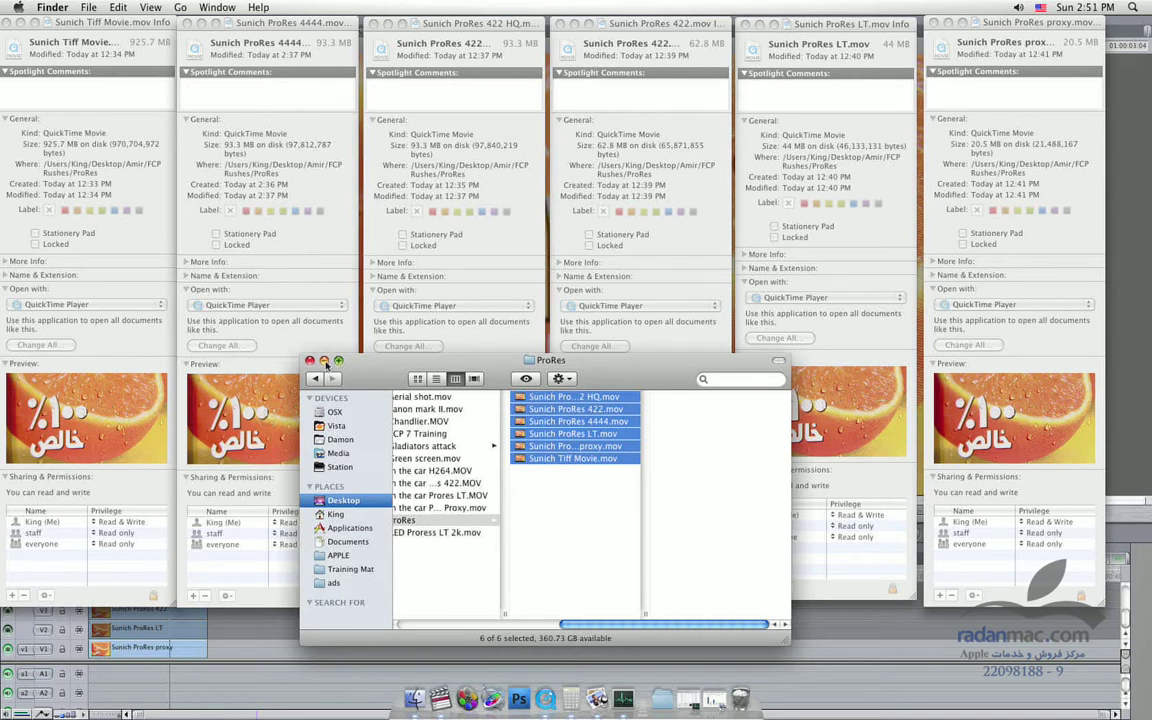
pyautogui.click(324, 360)
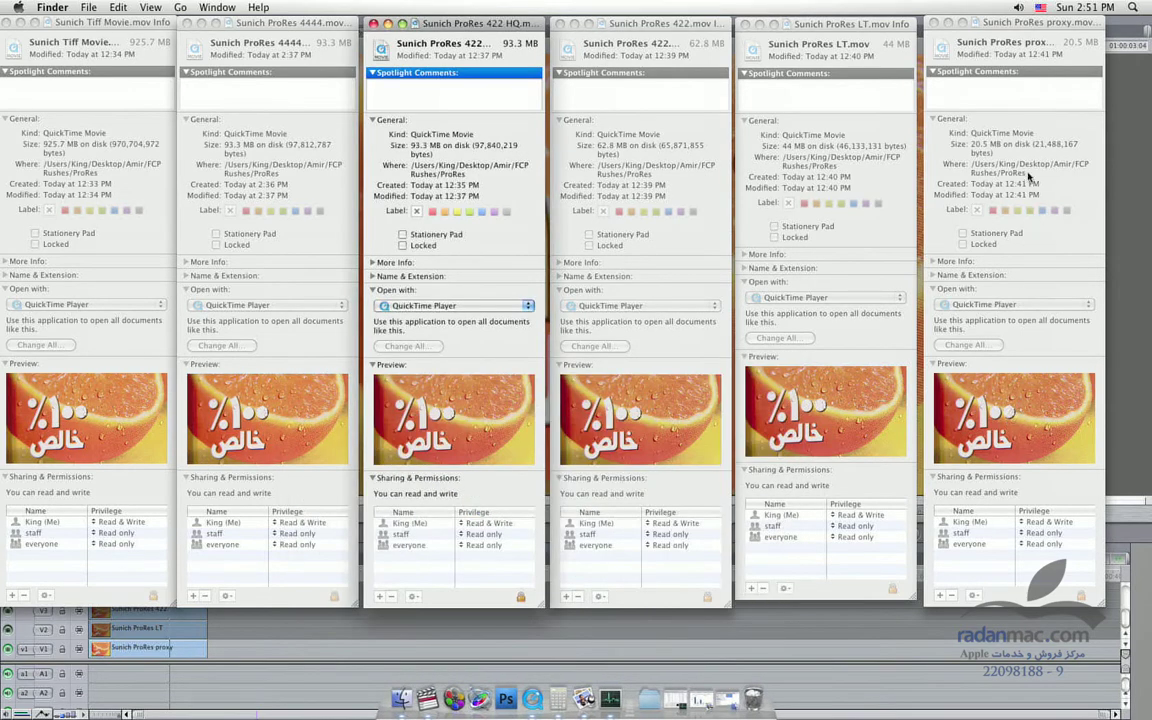
pyautogui.click(1035, 26)
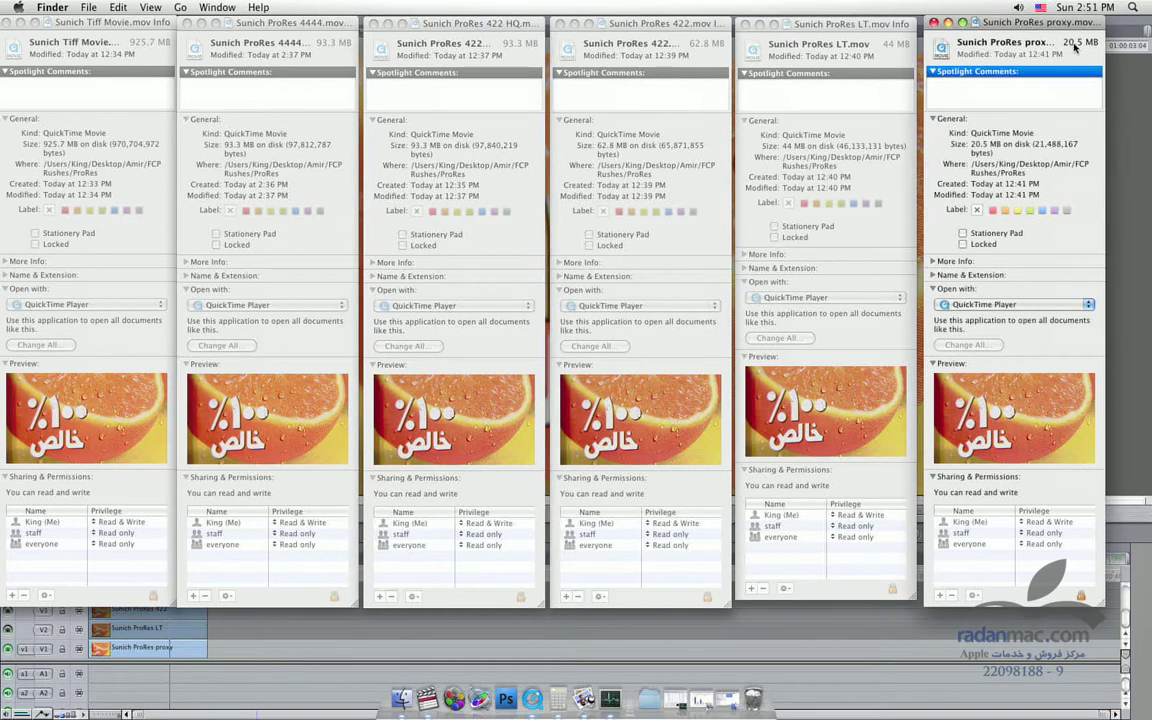
pyautogui.click(750, 26)
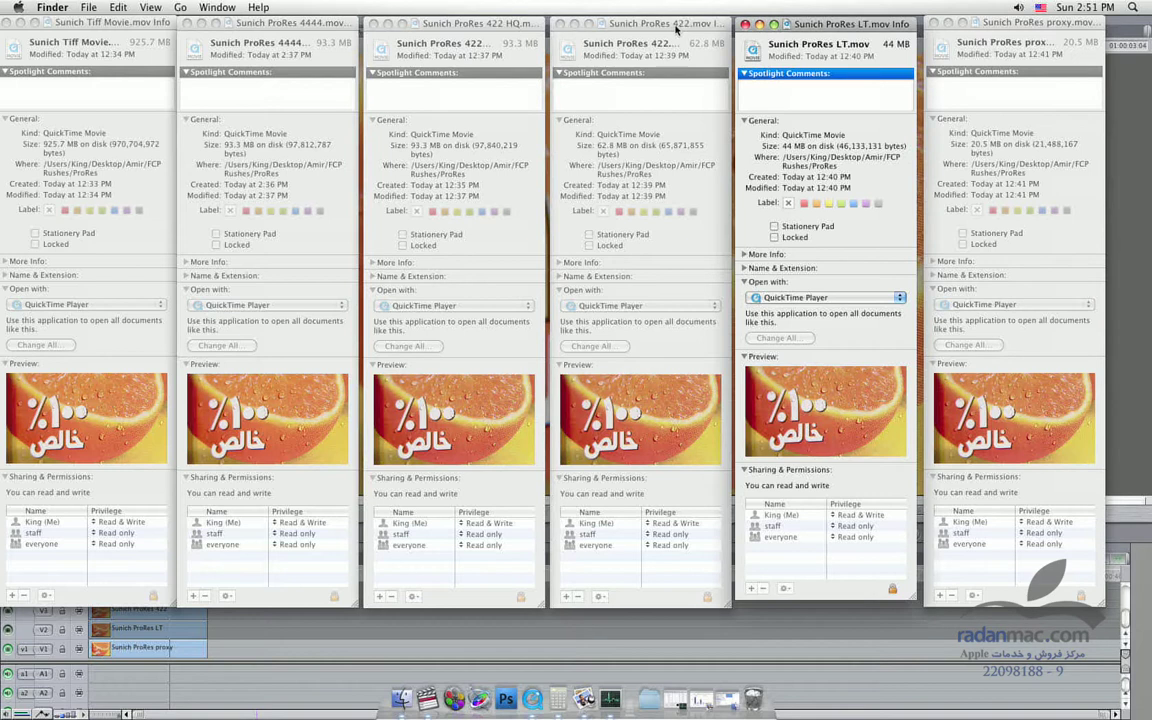
pyautogui.click(676, 28)
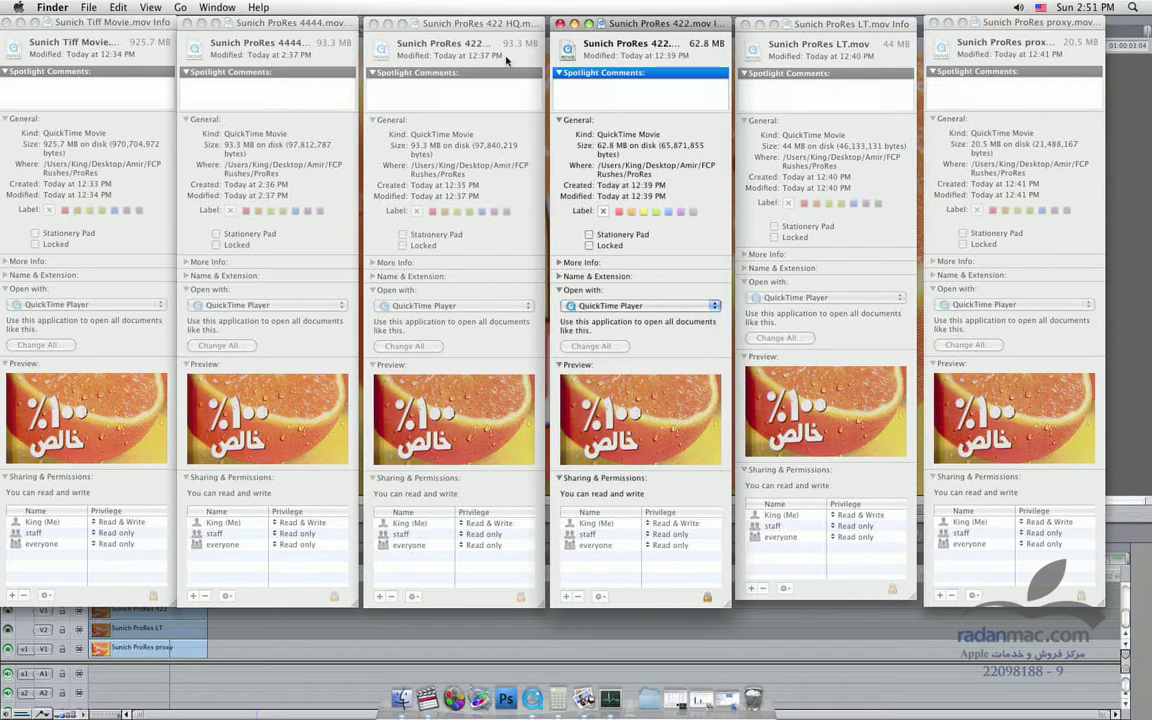
pyautogui.click(297, 27)
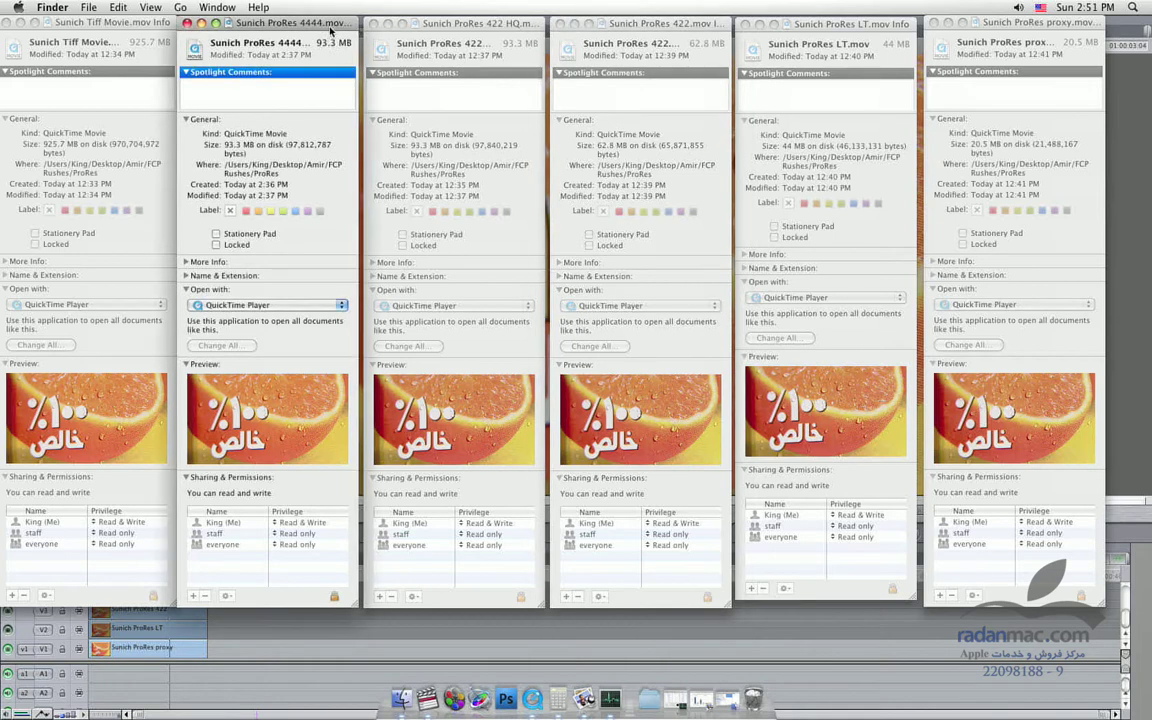
pyautogui.click(130, 30)
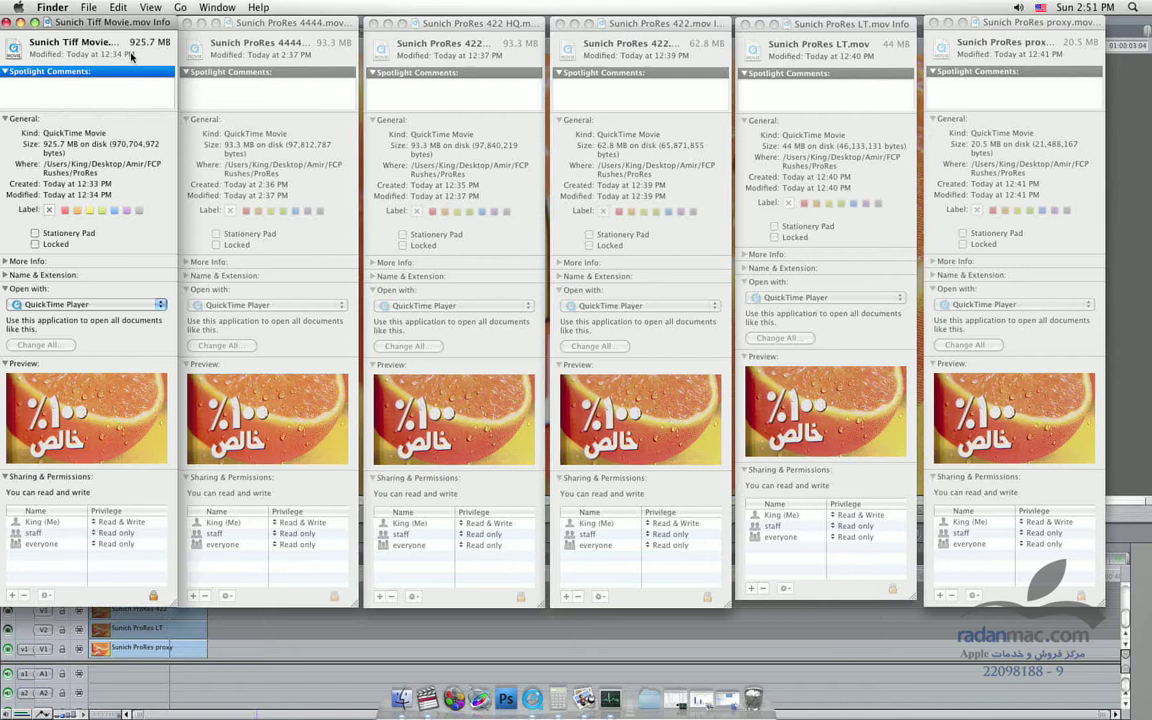
pyautogui.click(556, 688)
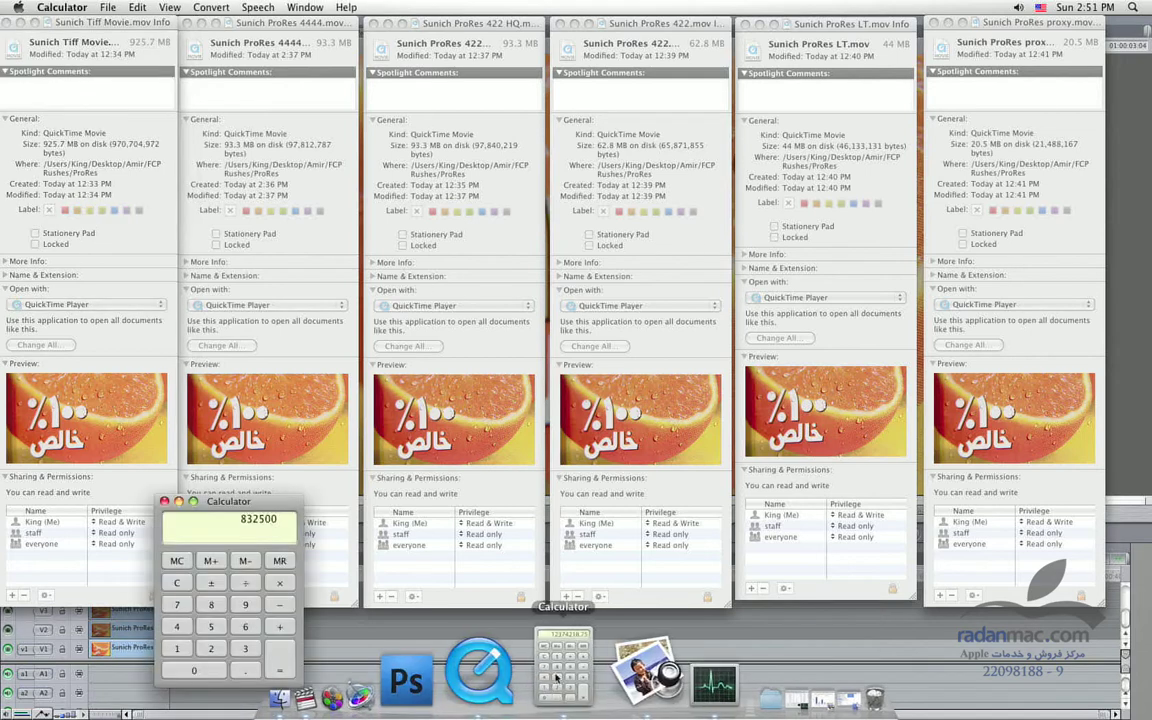
# Clear Calculator's leftover 832500 result to 0, then play the stacked clips in Final Cut Pro.
pyautogui.click(186, 585)
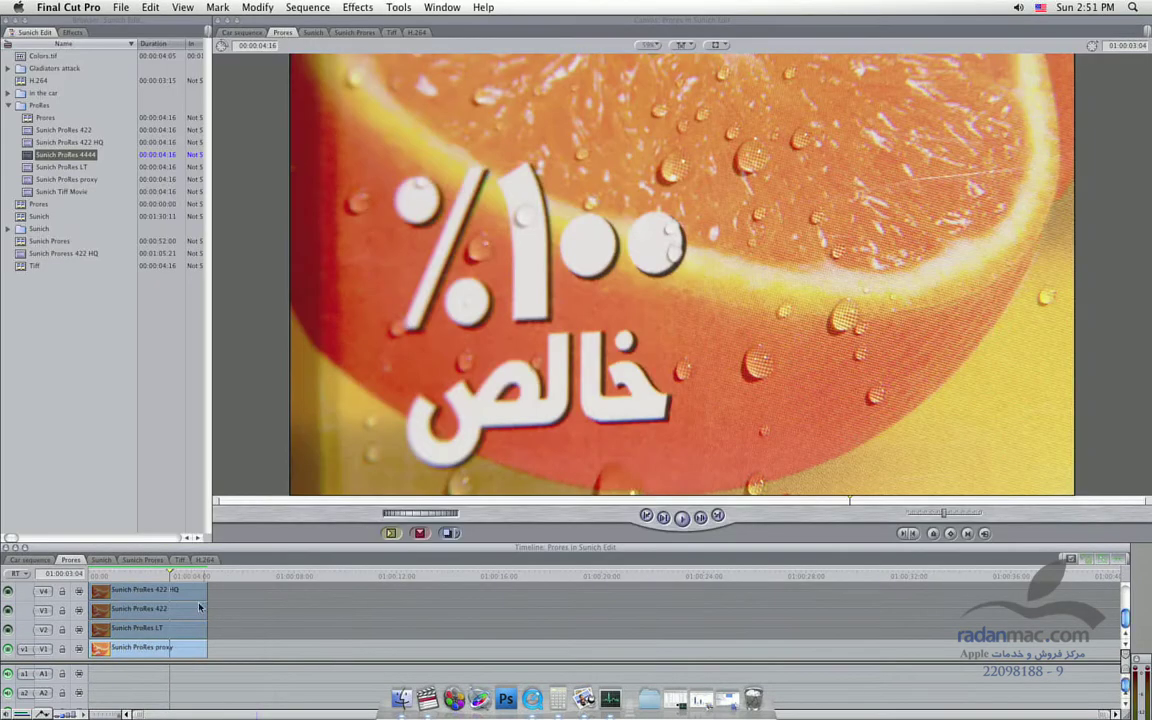
pyautogui.press('space')
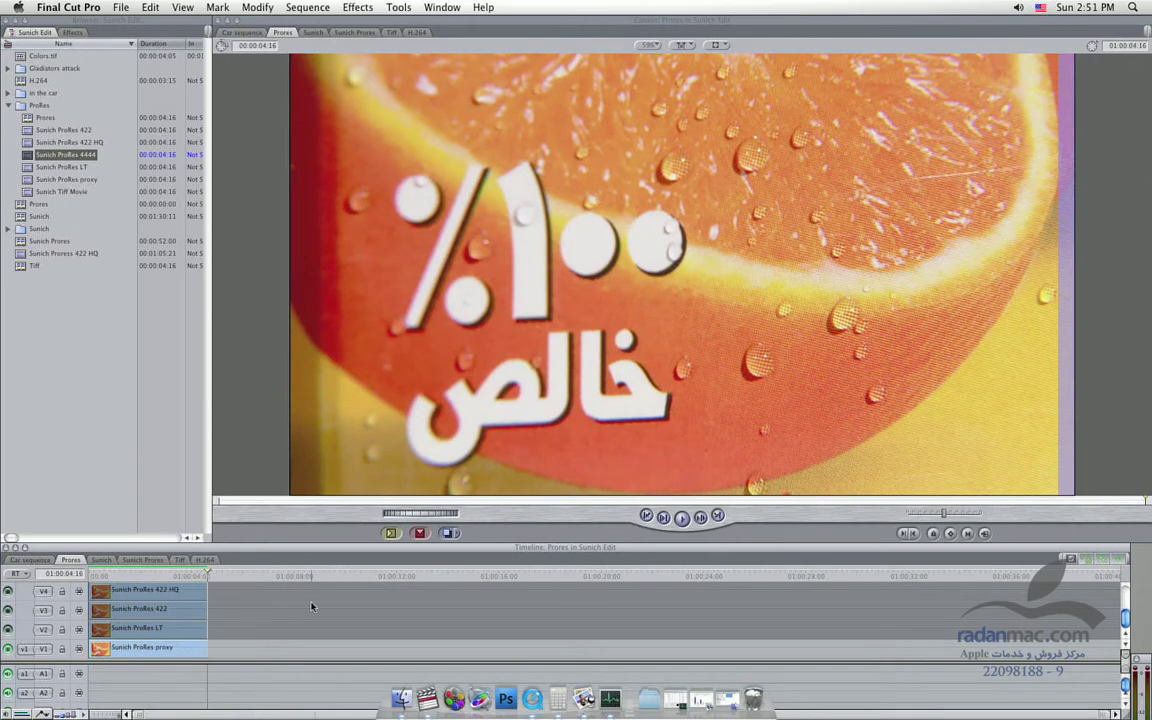
# Calculate 3600 / 4.5 = 800 in Calculator, with the Finder Info windows back behind it.
pyautogui.press('super+Tab')
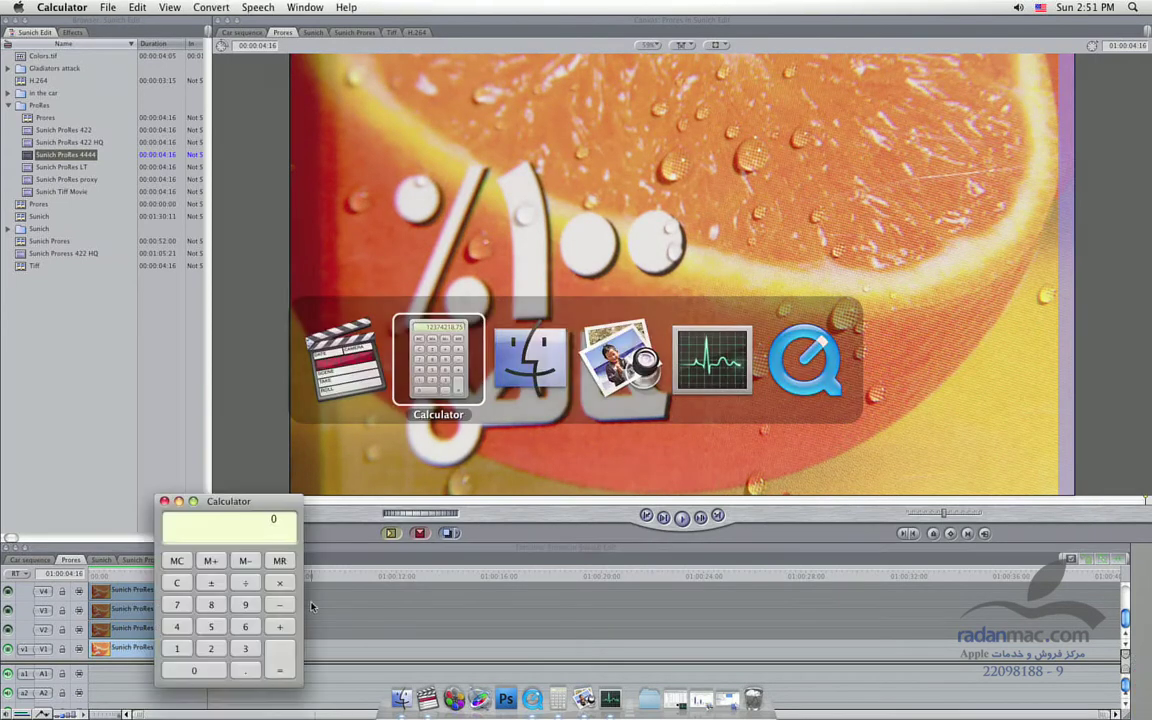
pyautogui.moveTo(236, 502); pyautogui.dragTo(242, 449)
pyautogui.write('3600')
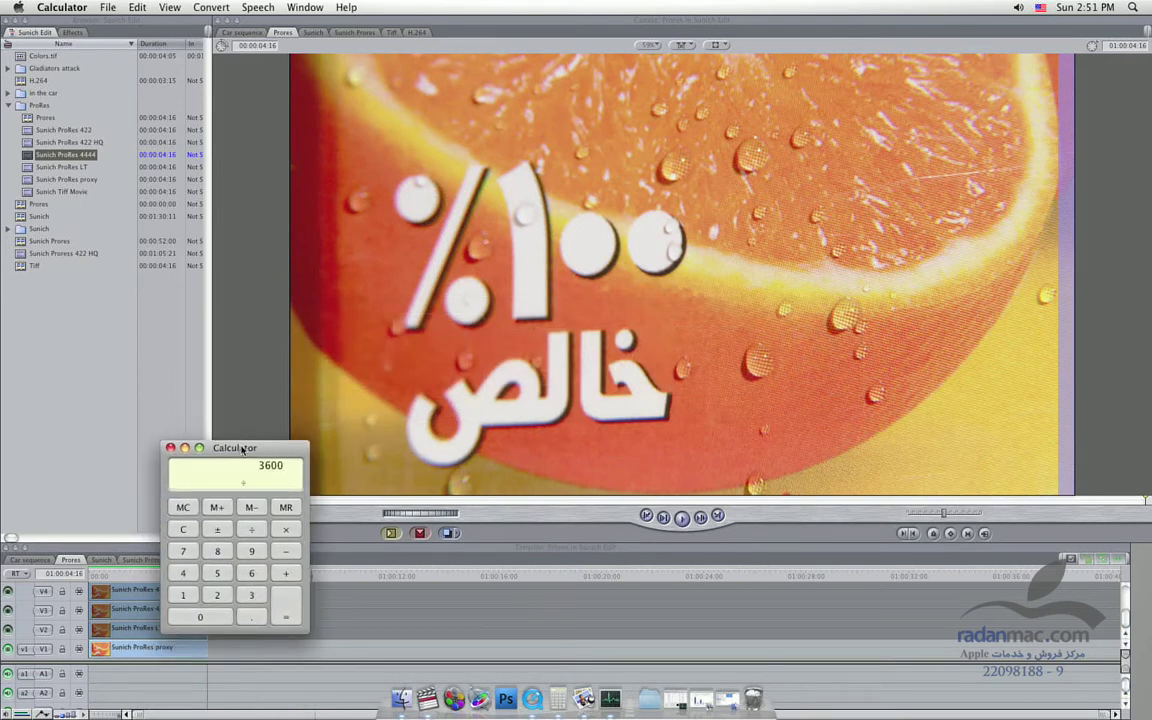
pyautogui.write('/4.')
pyautogui.write('5')
pyautogui.press('Return')
pyautogui.moveTo(242, 449); pyautogui.dragTo(230, 445)
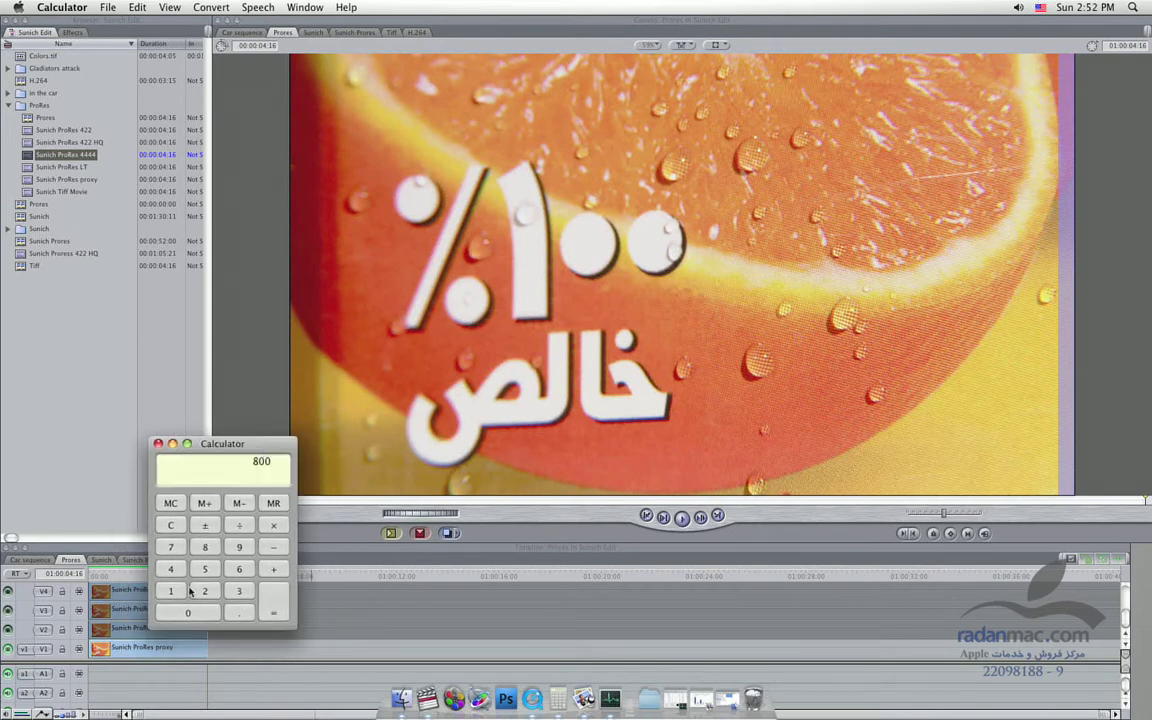
pyautogui.click(432, 676)
pyautogui.click(272, 618)
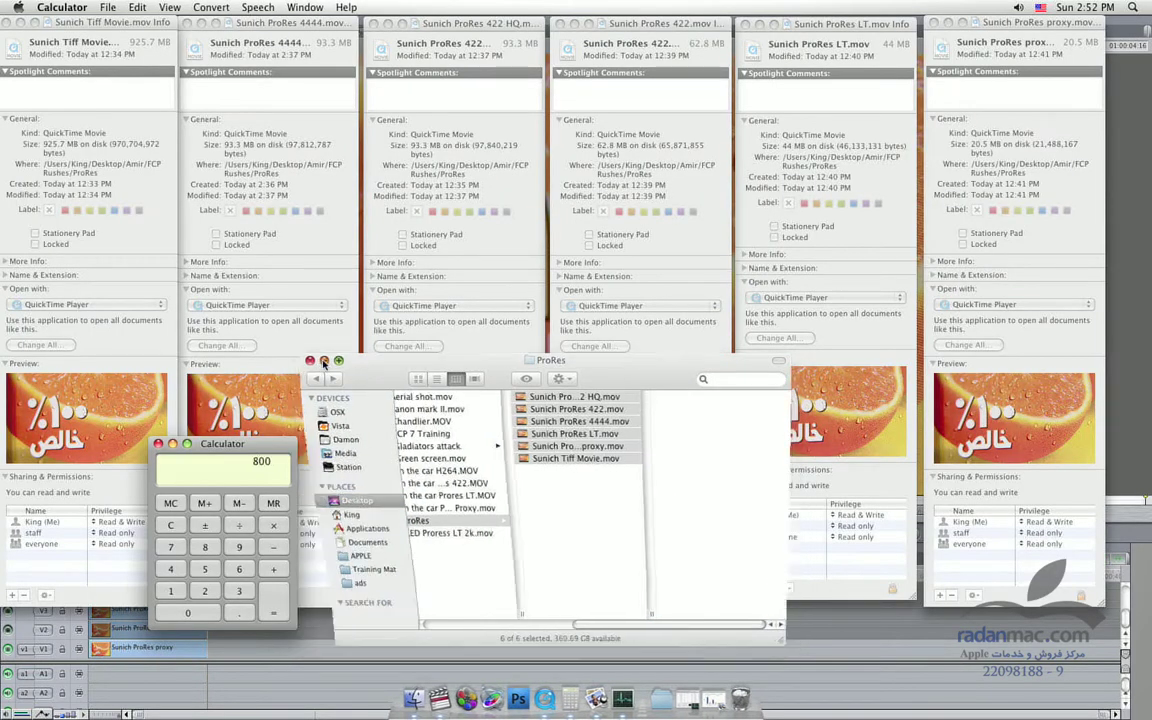
# Multiply the 20.5 MB proxy size by 800 to get 16400.
pyautogui.click(324, 362)
pyautogui.moveTo(239, 448)
pyautogui.mouseDown()
pyautogui.moveTo(941, 503)
pyautogui.moveTo(881, 493)
pyautogui.mouseUp()
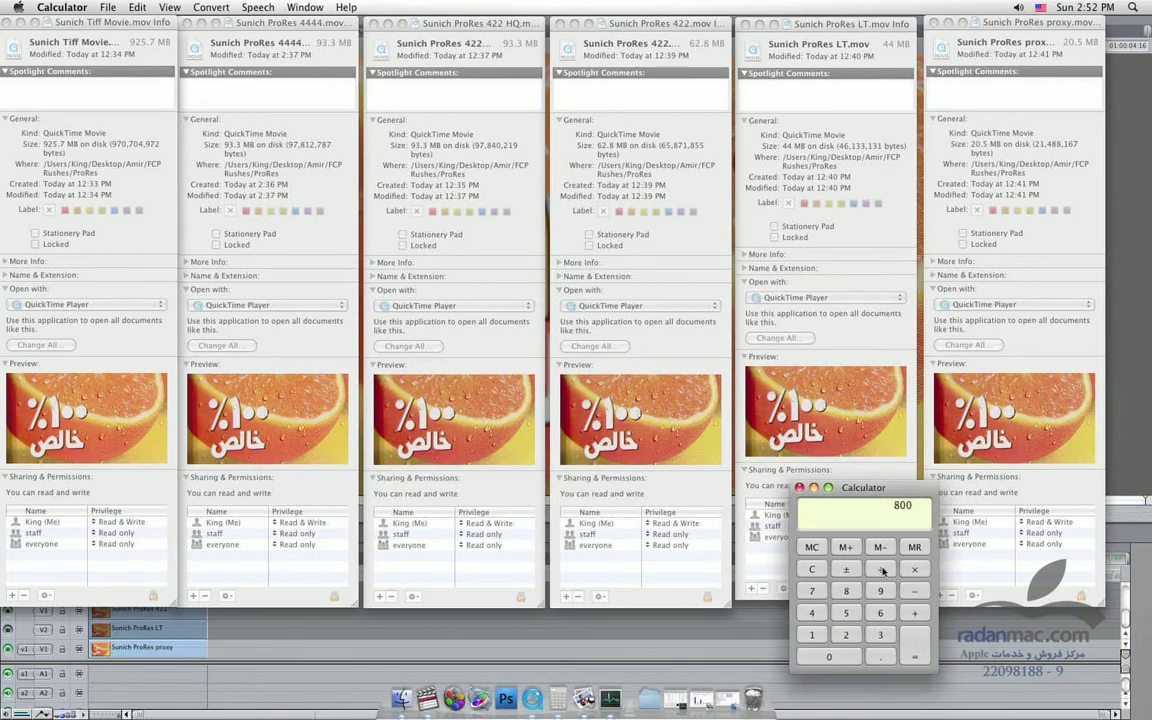
pyautogui.click(811, 571)
pyautogui.write('05')
pyautogui.press('BackSpace')
pyautogui.write('.5')
pyautogui.write('*800')
pyautogui.press('Return')
# Clear the display and multiply 800 by 44 to get 35200.
pyautogui.press('Escape')
pyautogui.write('800')
pyautogui.write('*44')
pyautogui.press('Return')
pyautogui.moveTo(887, 488); pyautogui.dragTo(890, 494)
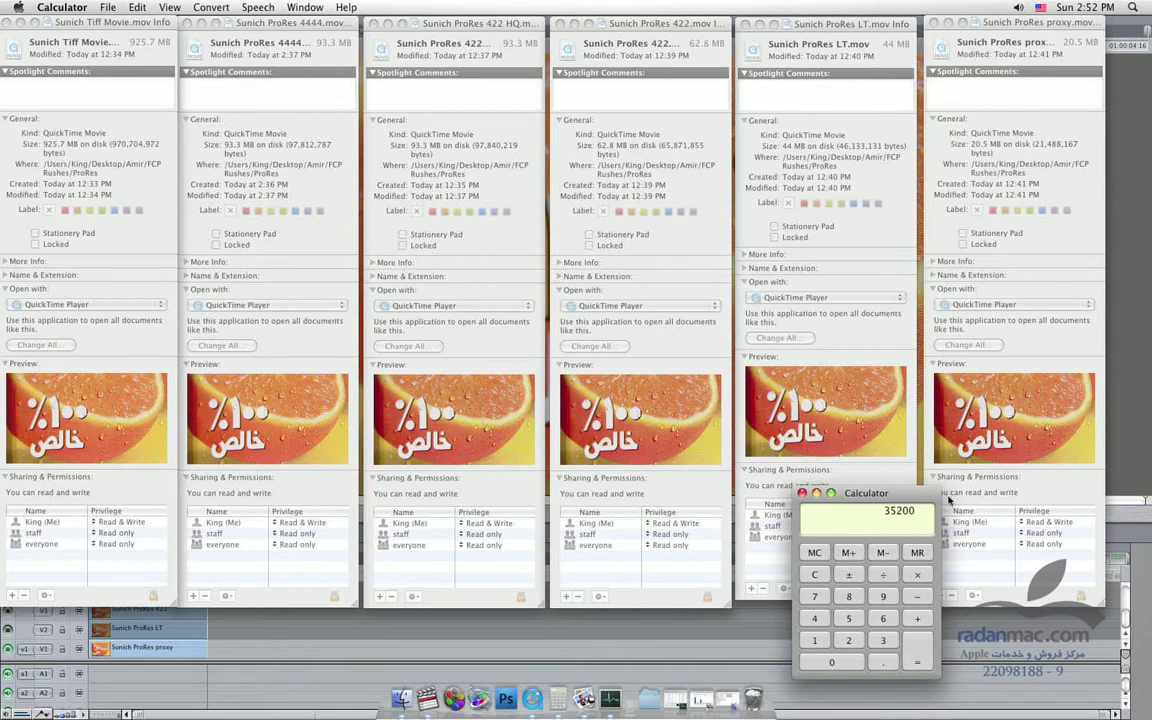
pyautogui.moveTo(901, 500); pyautogui.dragTo(843, 490)
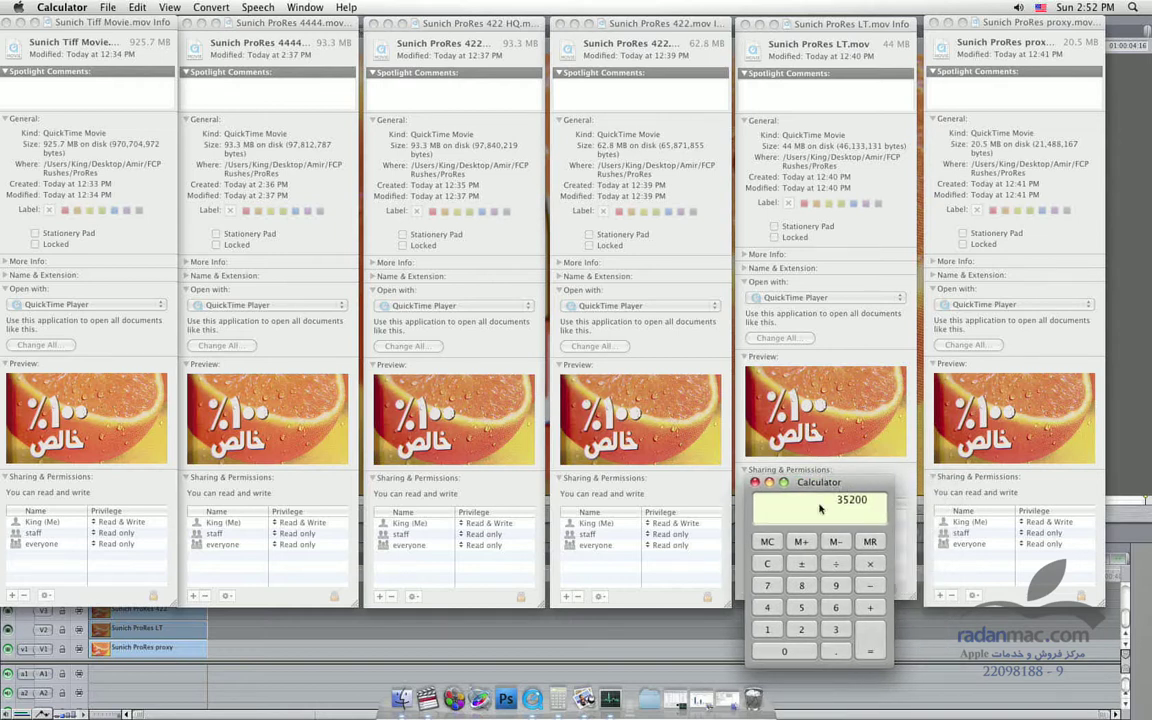
# Multiply 800 by 62.8 to get 50240, then clear the display.
pyautogui.click(767, 563)
pyautogui.write('800')
pyautogui.write('/62.')
pyautogui.write('8')
pyautogui.press('Return')
pyautogui.moveTo(812, 491); pyautogui.dragTo(450, 488)
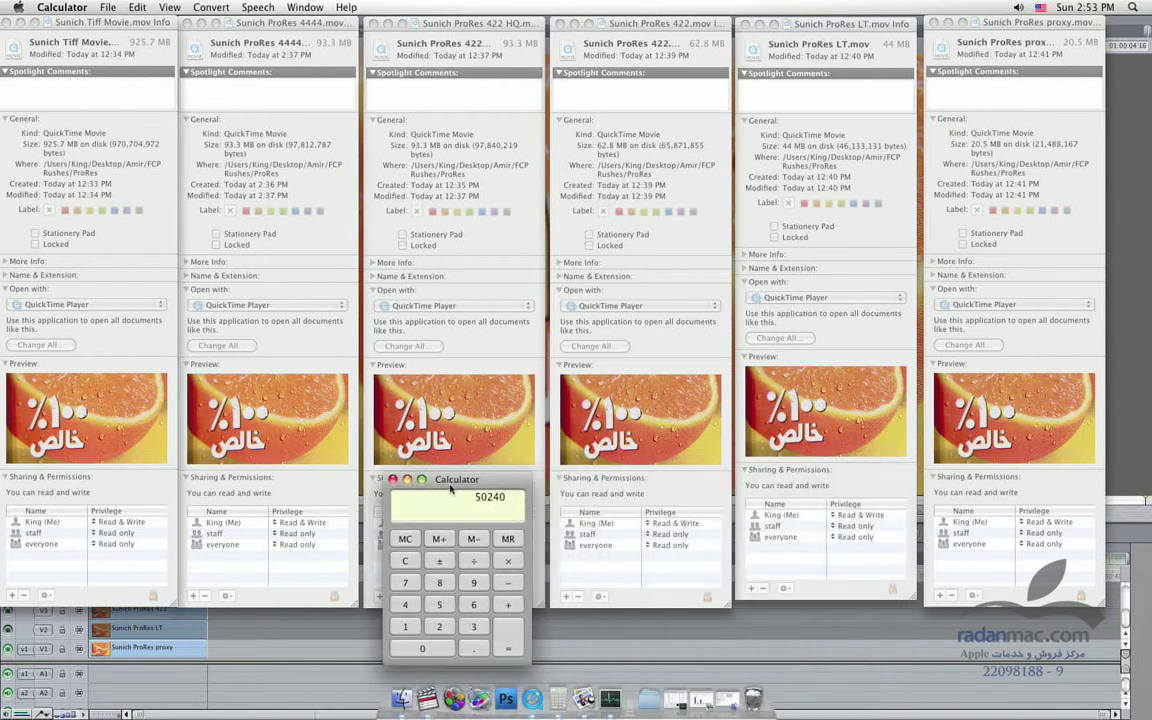
pyautogui.click(404, 561)
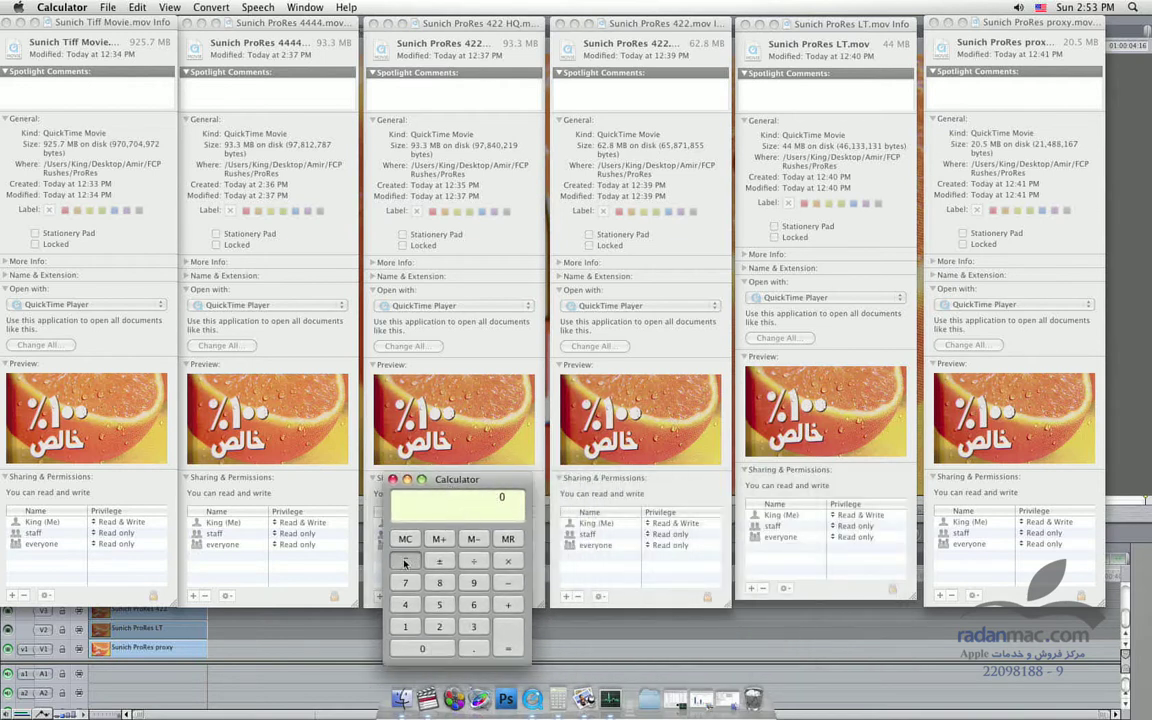
# Multiply 93.3 by 800 to get 74640, then clear the result.
pyautogui.write('90')
pyautogui.press('BackSpace')
pyautogui.write('3.3')
pyautogui.write('*800')
pyautogui.press('Return')
pyautogui.click(405, 560)
# Check the Tiff Movie's Info window and multiply 925 by 800 to get 740000.
pyautogui.click(97, 33)
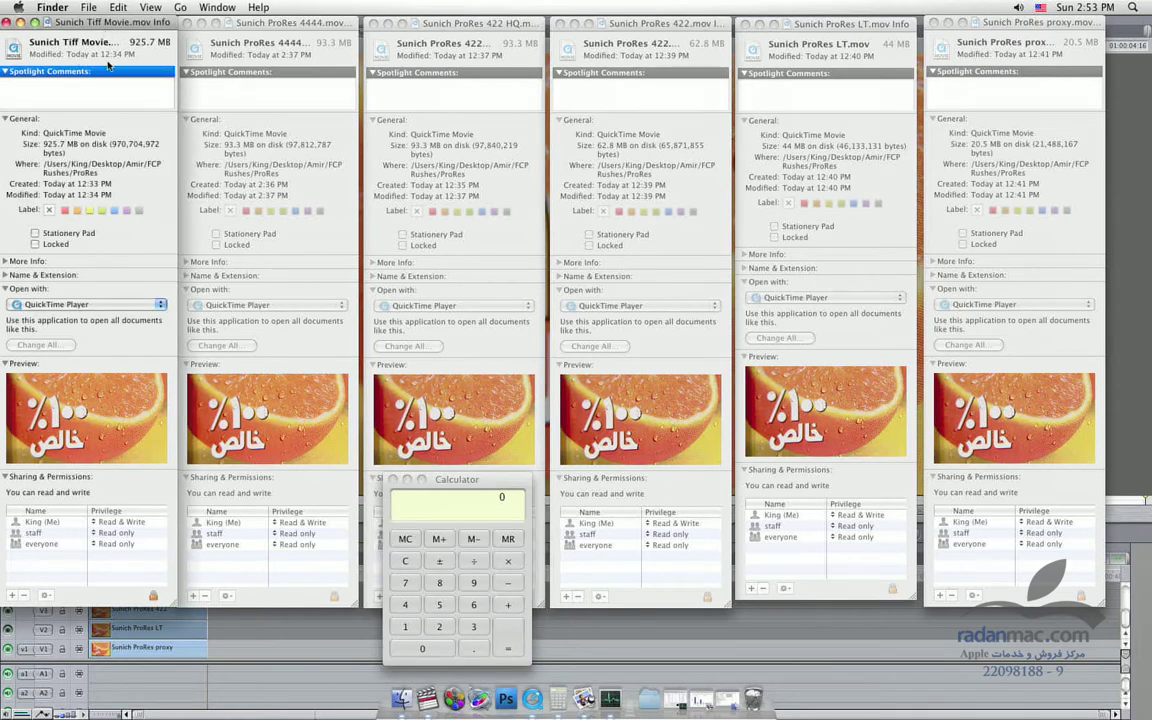
pyautogui.moveTo(464, 480); pyautogui.dragTo(201, 478)
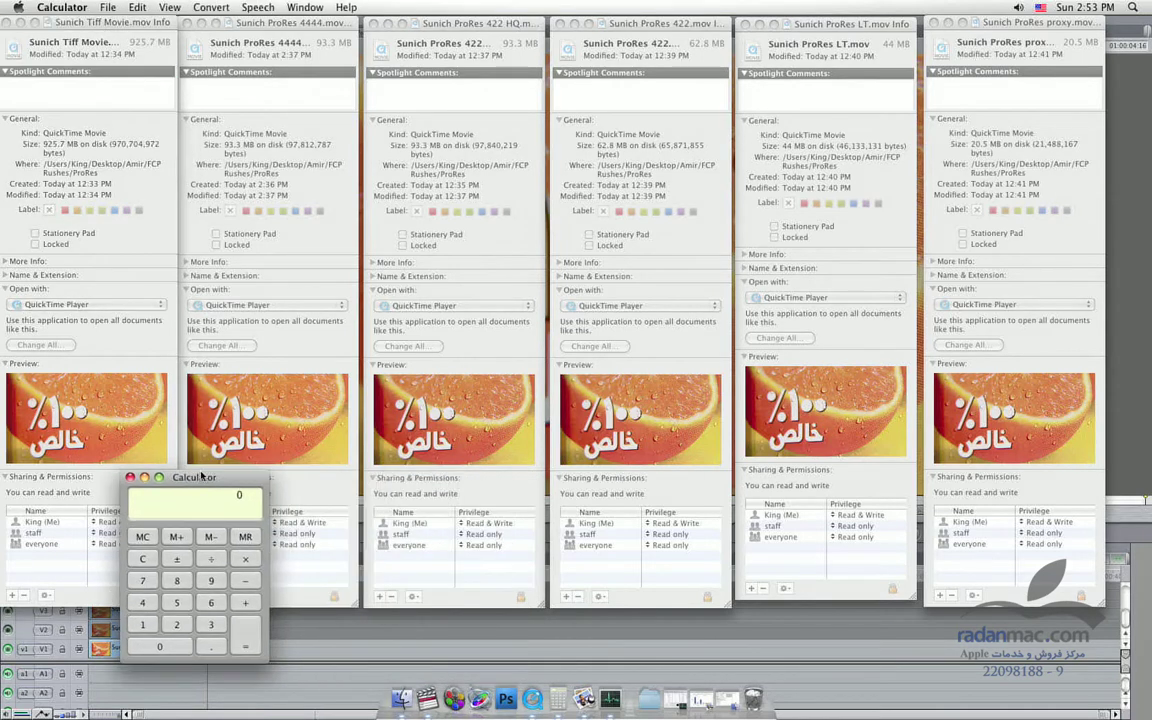
pyautogui.click(195, 501)
pyautogui.write('925')
pyautogui.write('*800=')
pyautogui.moveTo(225, 481); pyautogui.dragTo(168, 511)
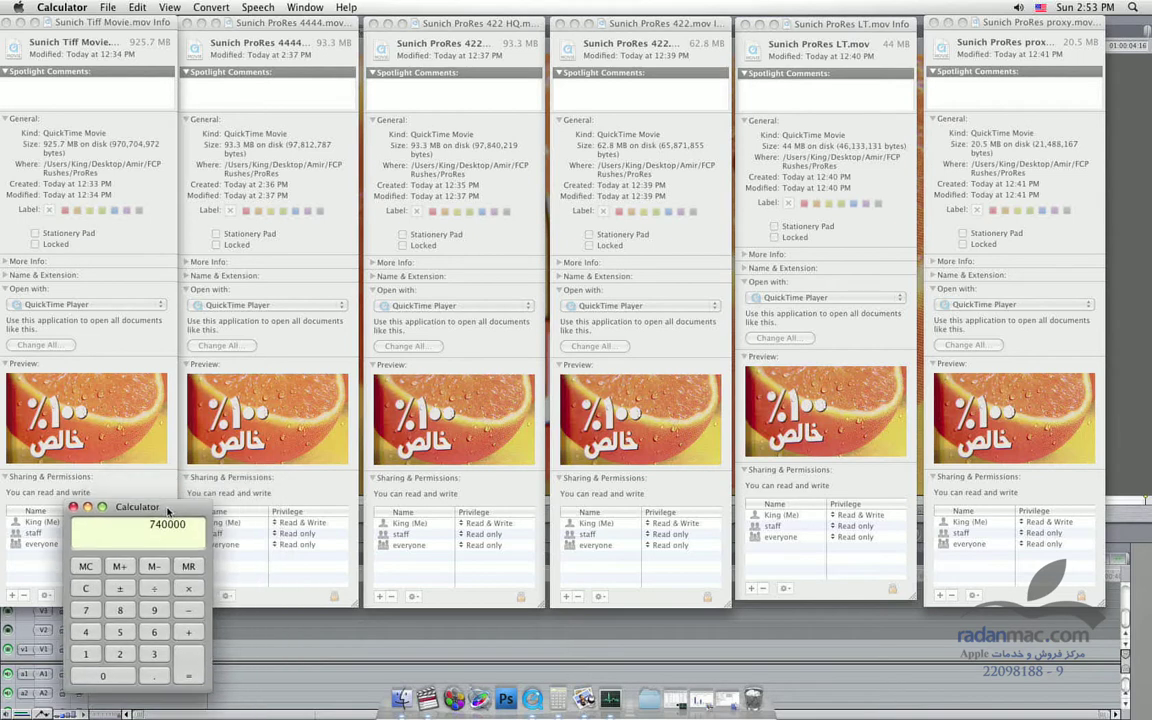
pyautogui.moveTo(168, 511); pyautogui.dragTo(170, 501)
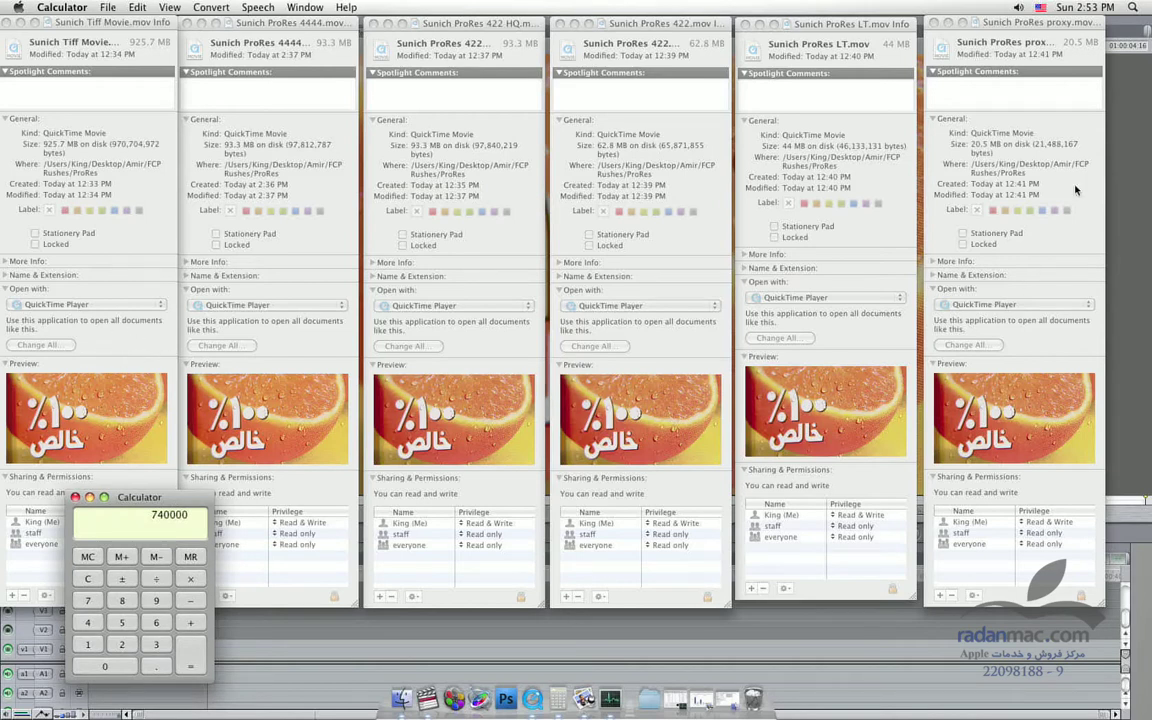
# Bring the Sunich ProRes proxy.mov Info window, showing 20.5 MB, to the front.
pyautogui.click(967, 165)
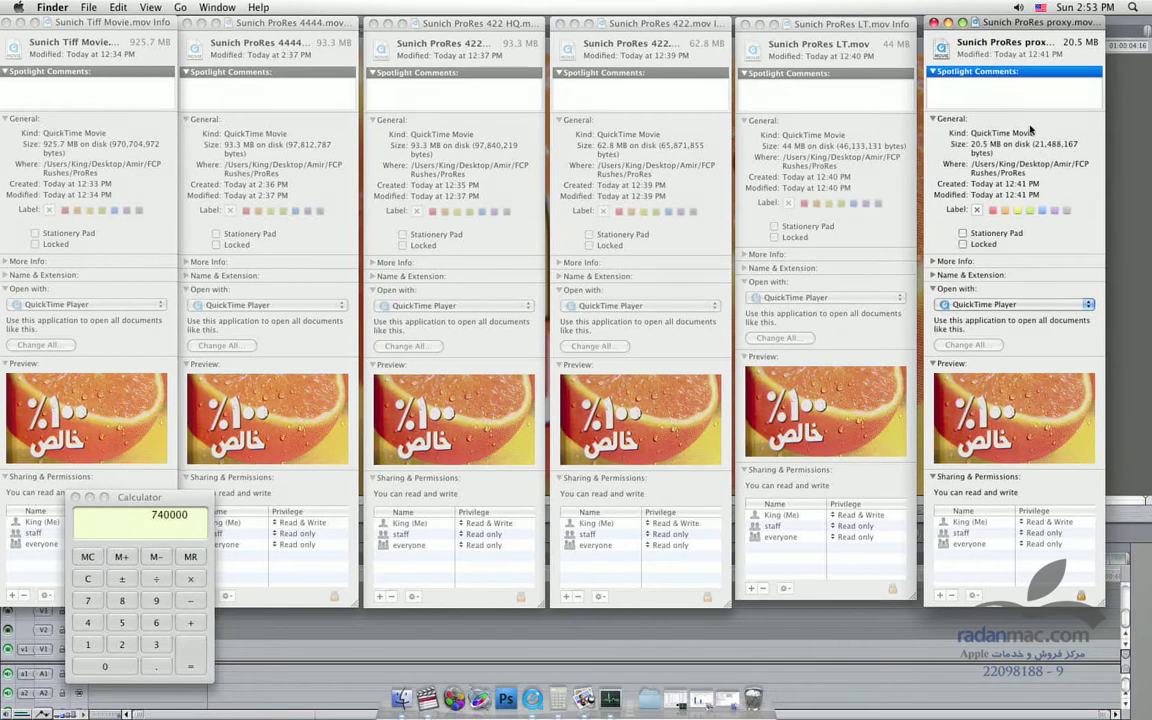